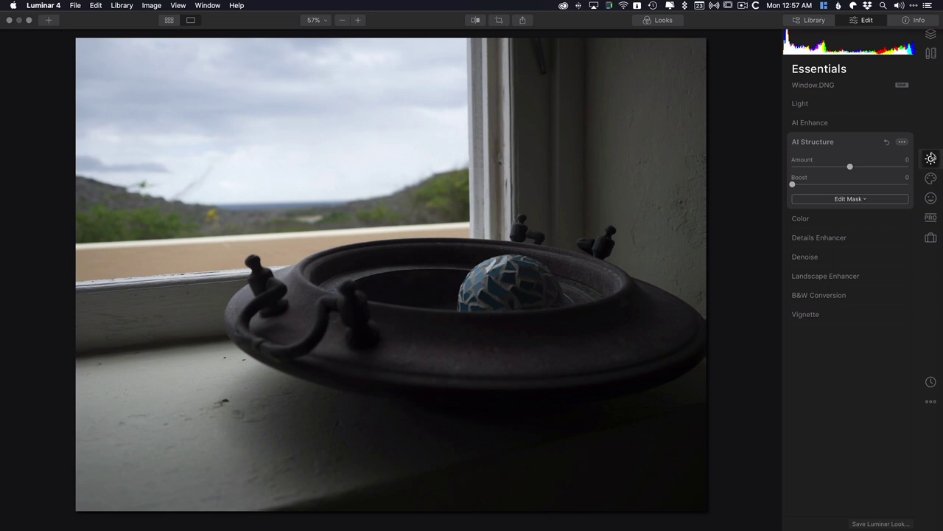
- Raise AI Accent to 65 under AI Enhance to brighten the window sill photo
left_click(863, 123)
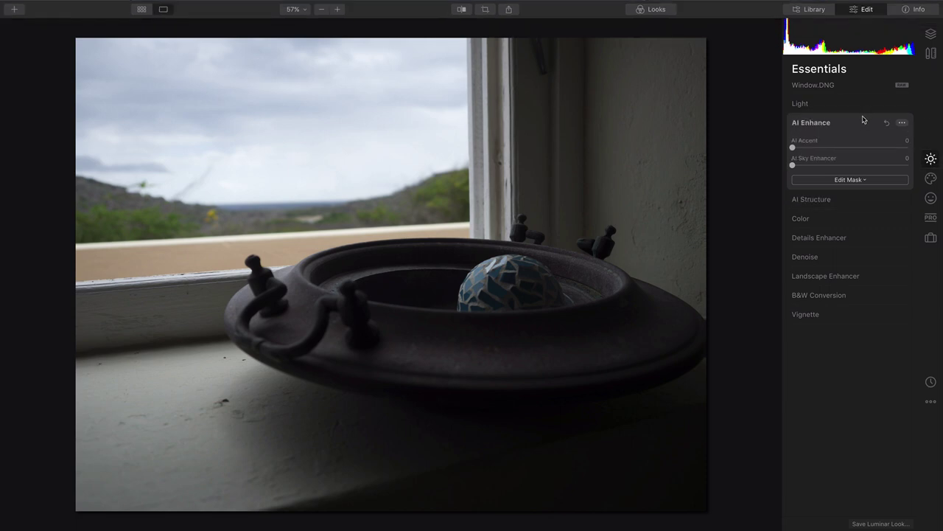
left_click_drag(824, 148, 785, 176)
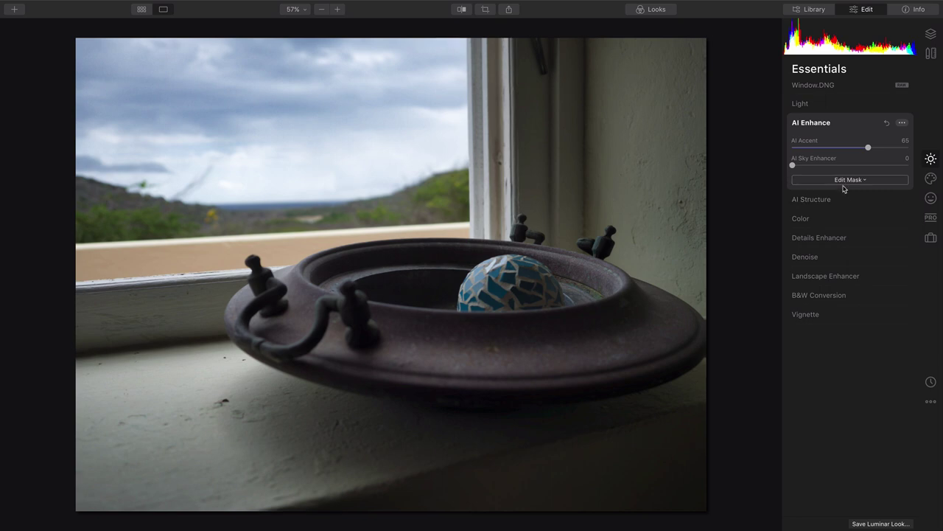
- Replace the grey sky with Blue Sky 3, after trying Blue Sky 1, and set Horizon Blending to 39
left_click(932, 181)
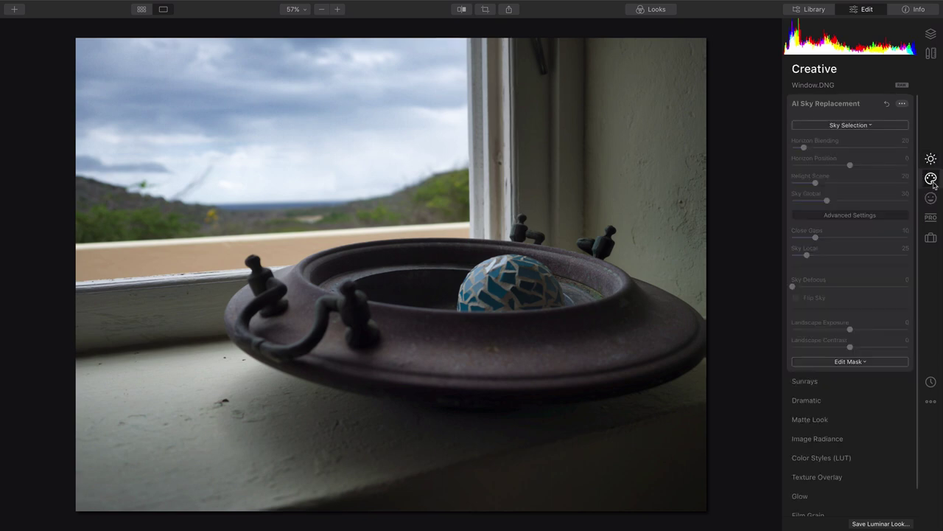
left_click(845, 127)
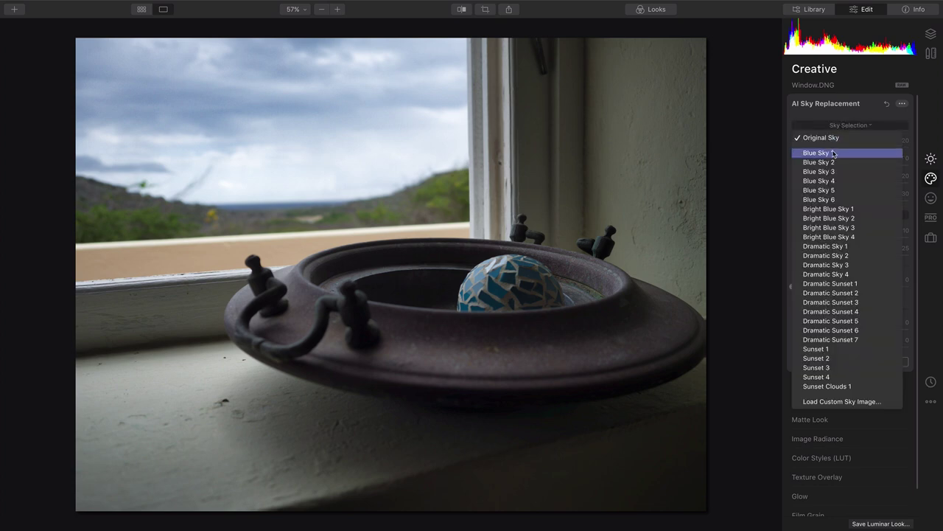
left_click(834, 152)
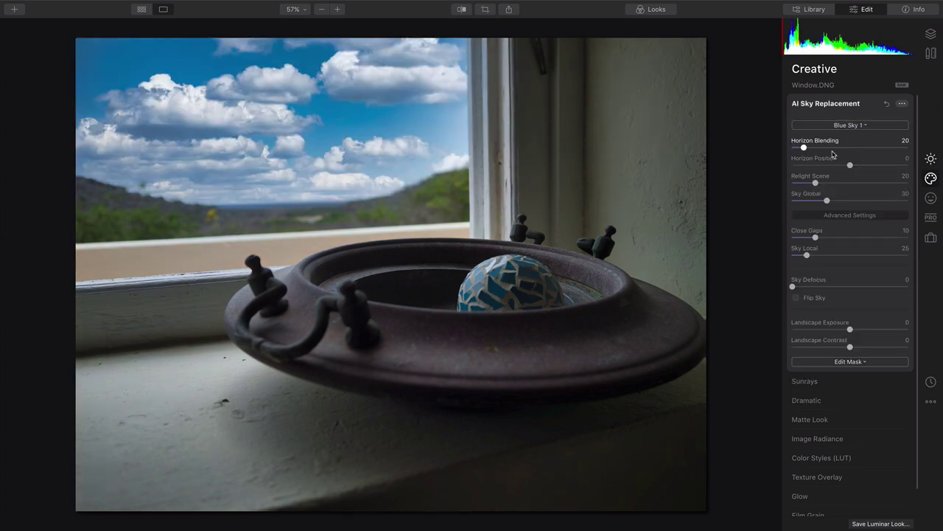
left_click(845, 127)
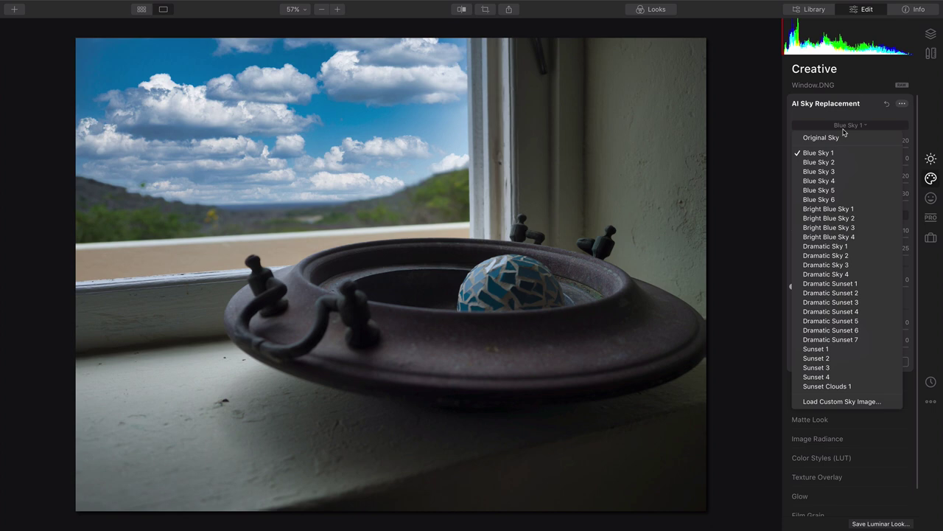
left_click(838, 171)
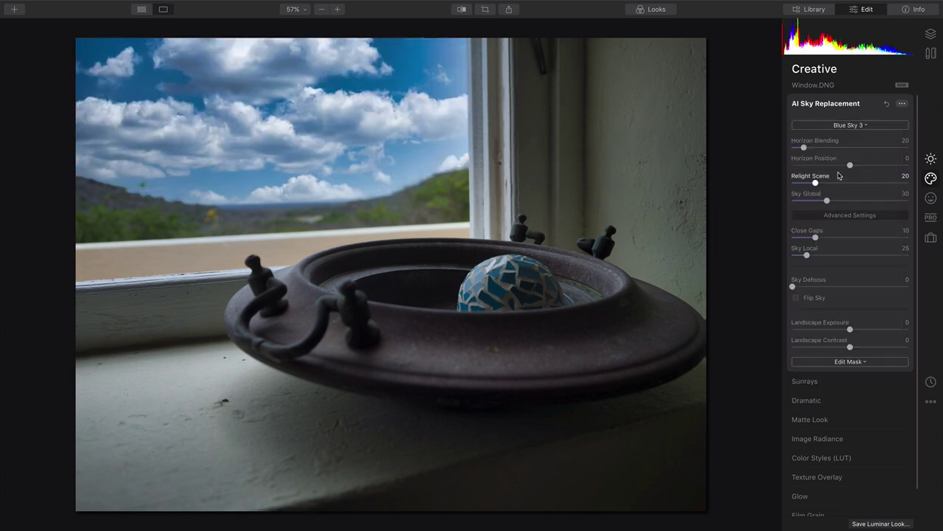
mouse_move(804, 147)
left_mouse_down()
mouse_move(838, 149)
mouse_move(867, 168)
mouse_move(767, 149)
mouse_move(816, 152)
left_mouse_up()
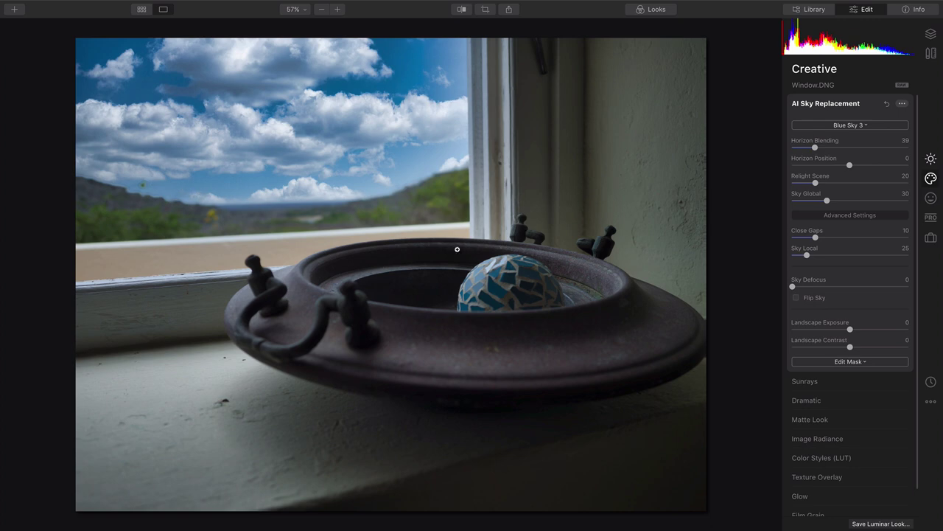
- Set Sky Defocus 56, Relight Scene 16, Landscape Exposure 14 and Landscape Contrast 26
left_click_drag(793, 286, 862, 298)
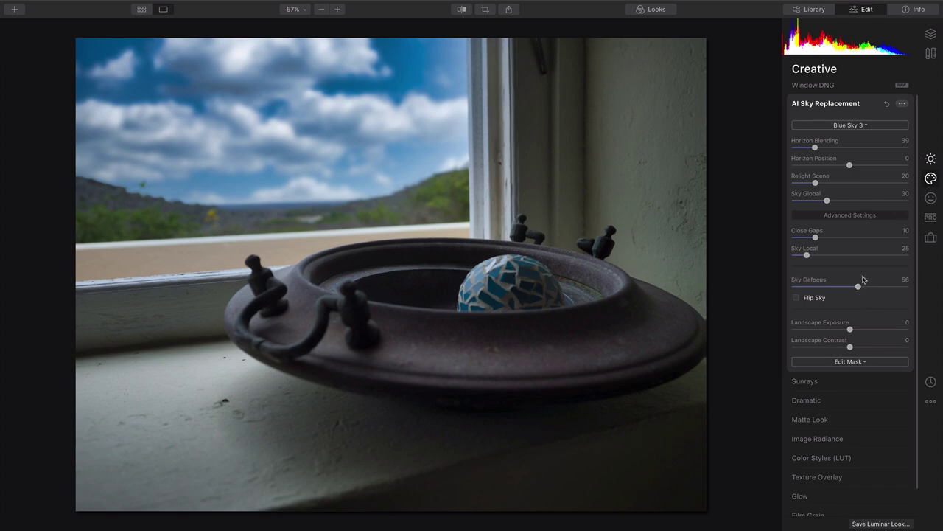
mouse_move(820, 184)
left_mouse_down()
mouse_move(877, 189)
mouse_move(813, 182)
left_mouse_up()
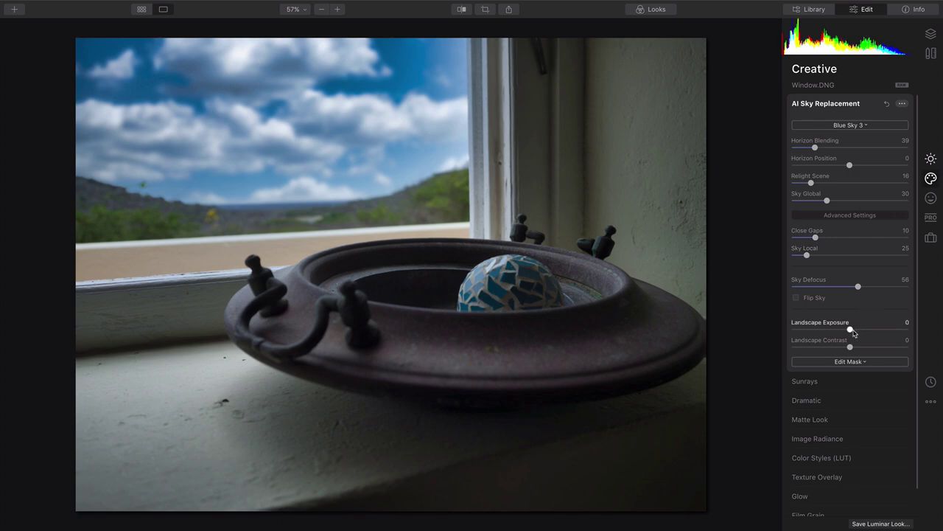
left_click_drag(850, 334, 867, 352)
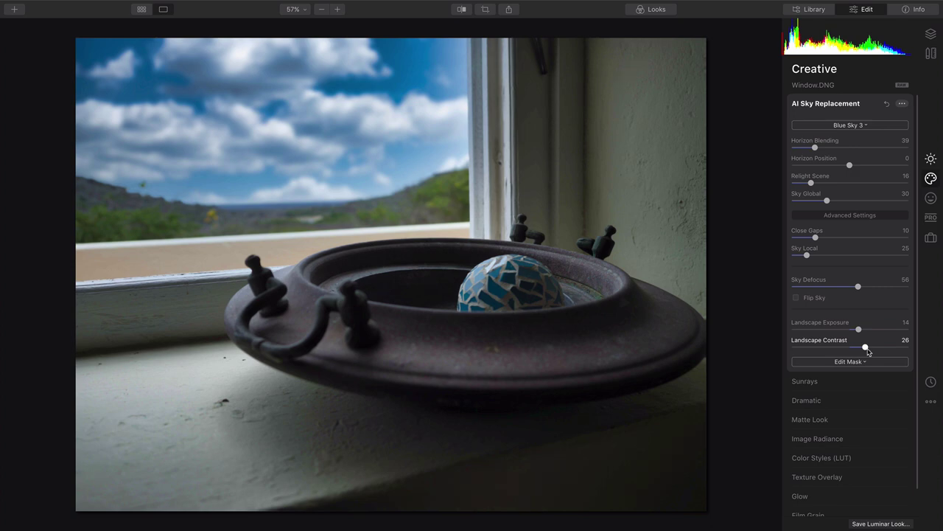
- Swap the sky to the Sunset 4 preset, after trying Sunset 1
left_click(840, 127)
left_click(835, 349)
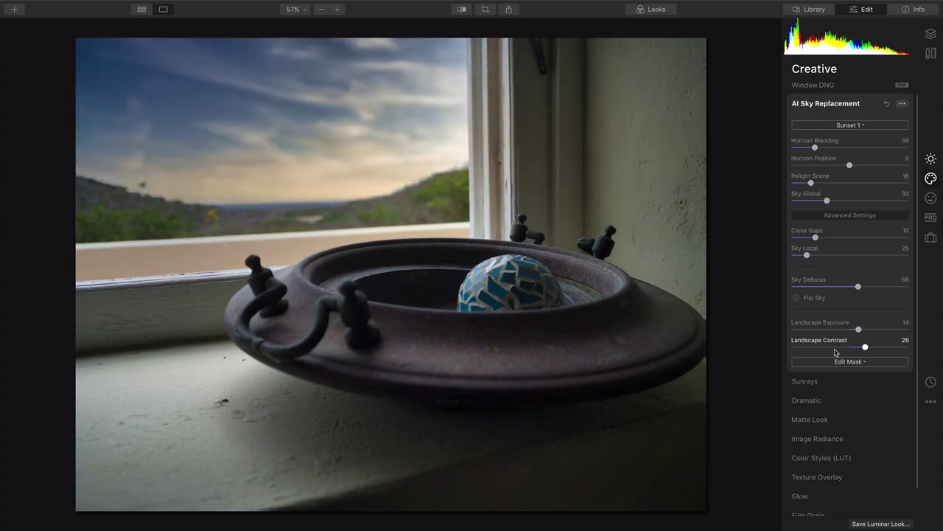
left_click(819, 130)
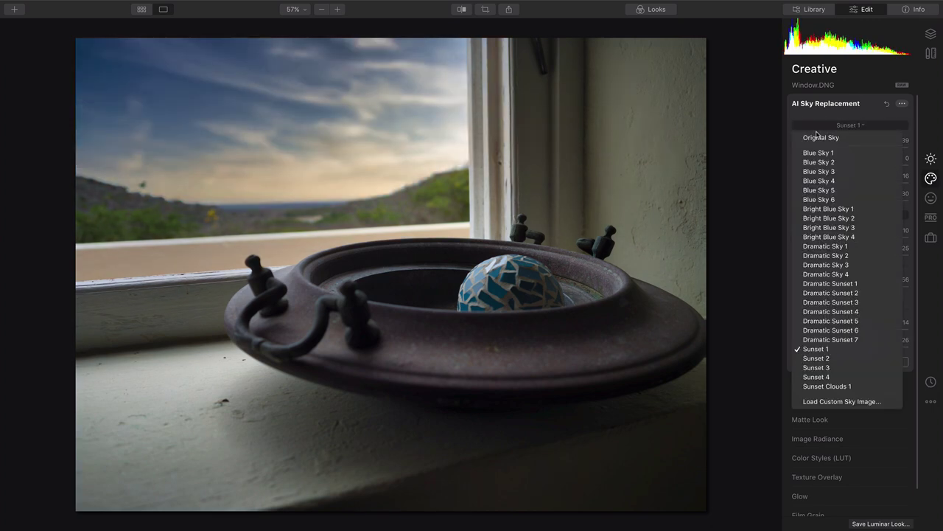
left_click(825, 380)
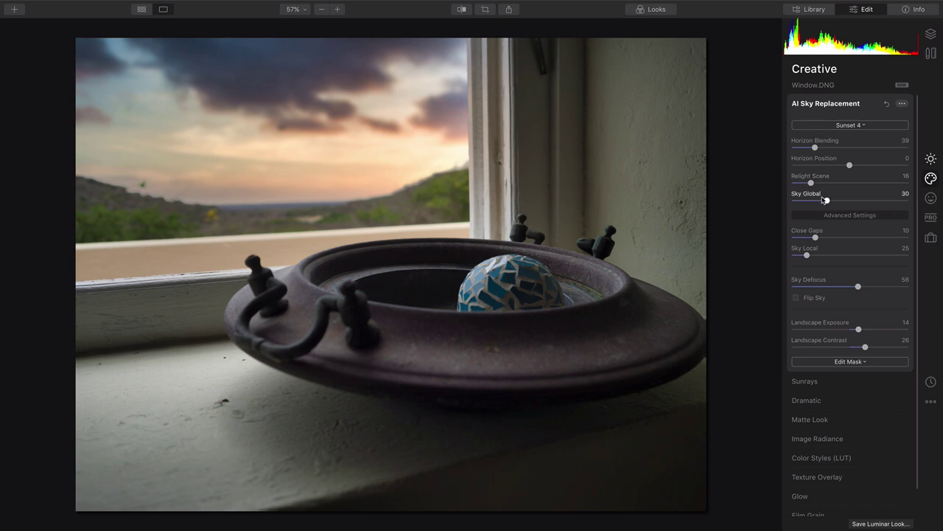
- Set Sky Local to 117, Sky Global to 46 and Horizon Blending to 147
mouse_move(813, 258)
left_mouse_down()
mouse_move(889, 265)
mouse_move(868, 264)
left_mouse_up()
left_click_drag(829, 203, 846, 204)
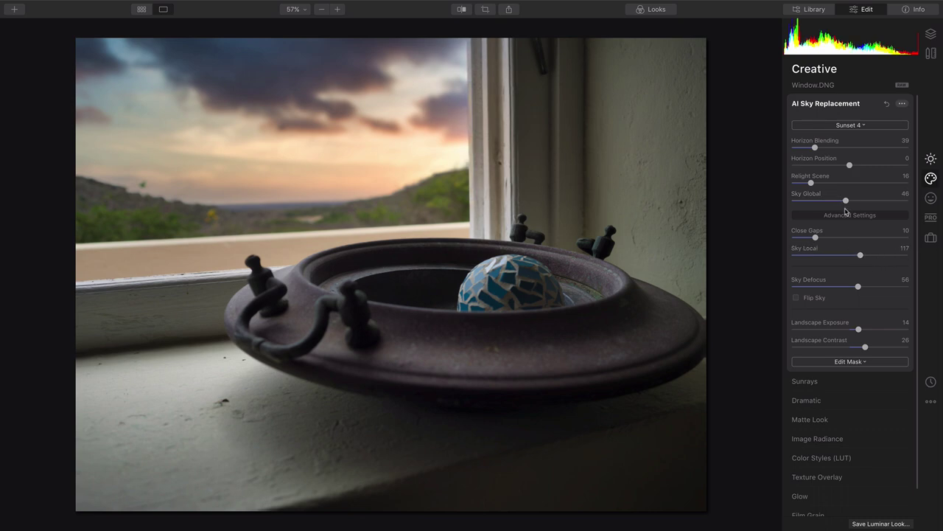
left_click_drag(817, 150, 883, 150)
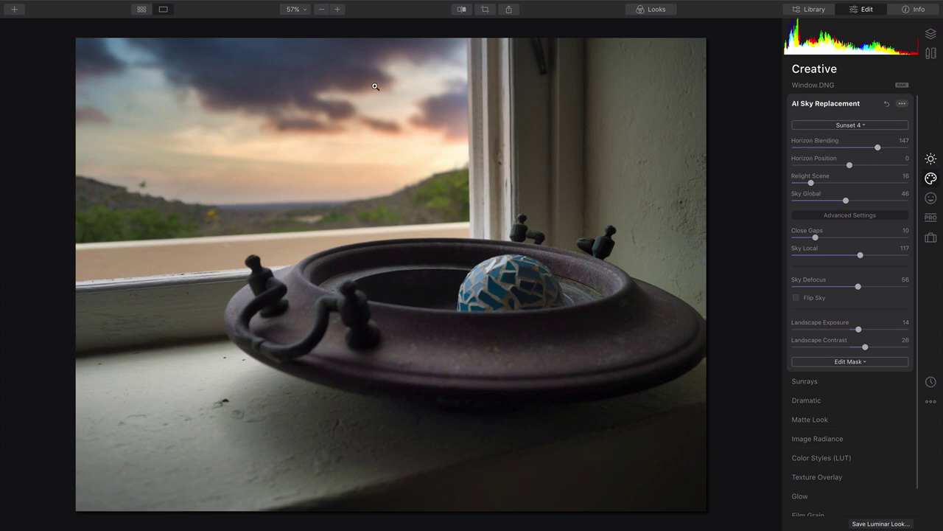
left_click(931, 159)
left_click(838, 200)
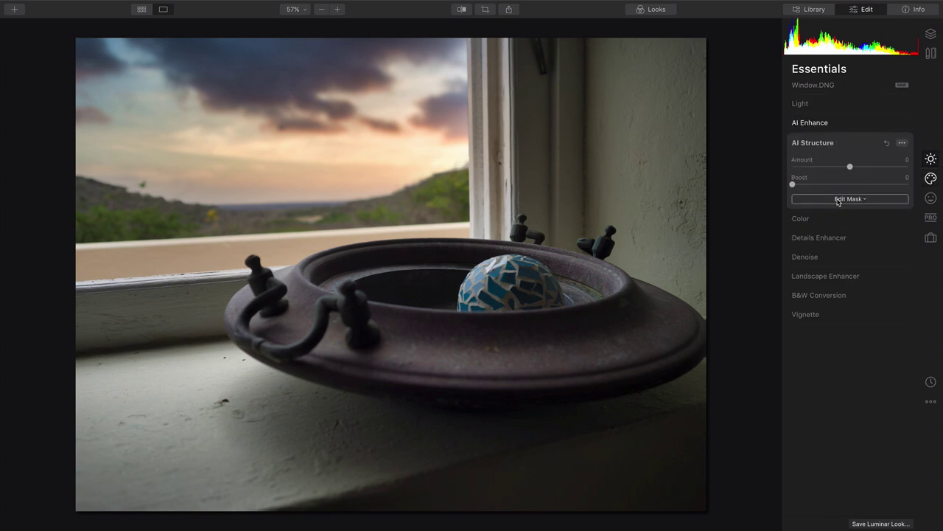
left_click_drag(851, 168, 874, 169)
left_click_drag(807, 186, 816, 185)
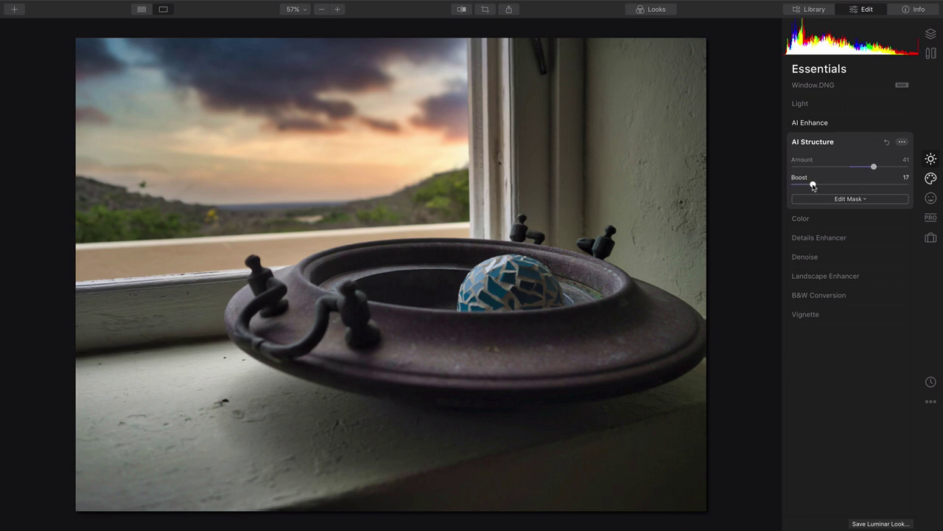
left_click(461, 9)
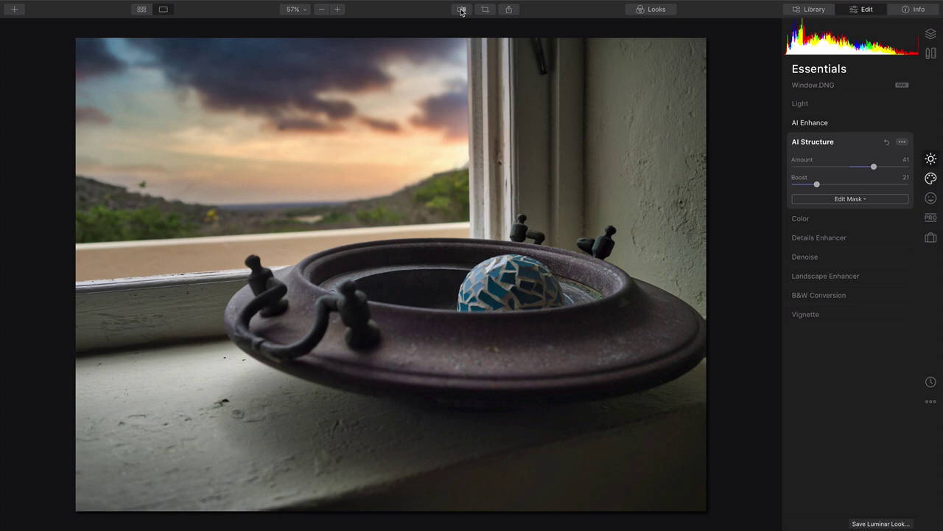
left_click(462, 10)
- Set Details Enhancer to Small 33, Medium 14, Large 51 and Sharpen 58
left_click(820, 237)
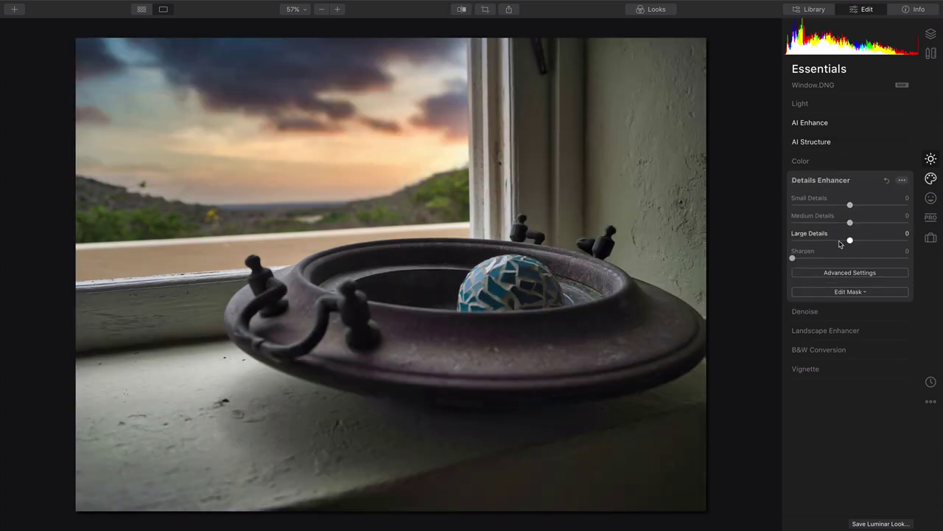
left_click_drag(850, 222, 870, 208)
left_click_drag(872, 241, 882, 242)
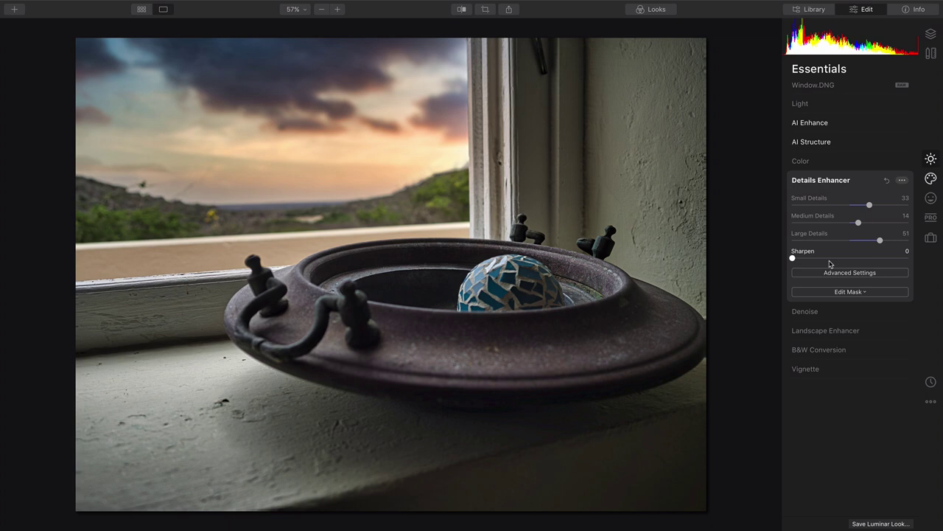
left_click_drag(830, 262, 861, 263)
- Toggle Compare several times to check the edit against the original
left_click(462, 10)
left_click(461, 10)
left_click(461, 9)
left_click(461, 9)
- Turn on Flip Sky in AI Sky Replacement and switch the sky to Sunset 1
left_click(926, 182)
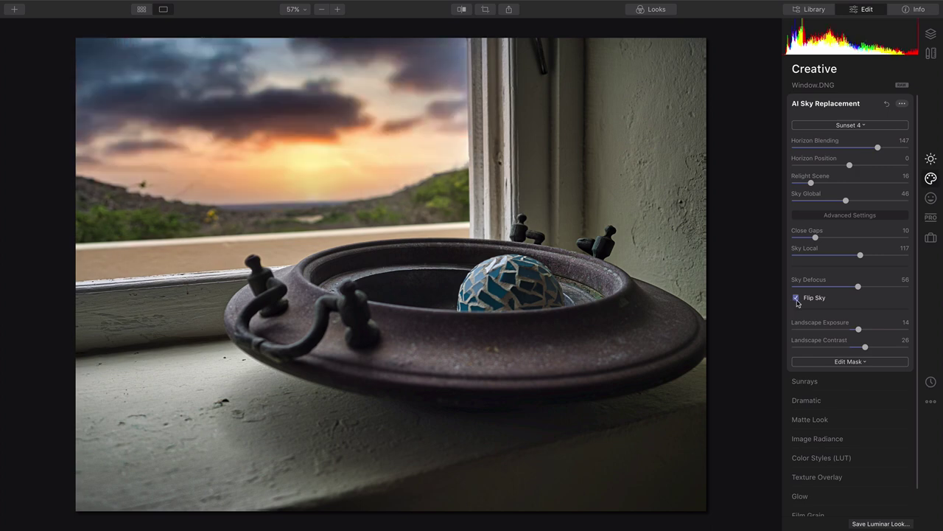
left_click(797, 299)
left_click(850, 126)
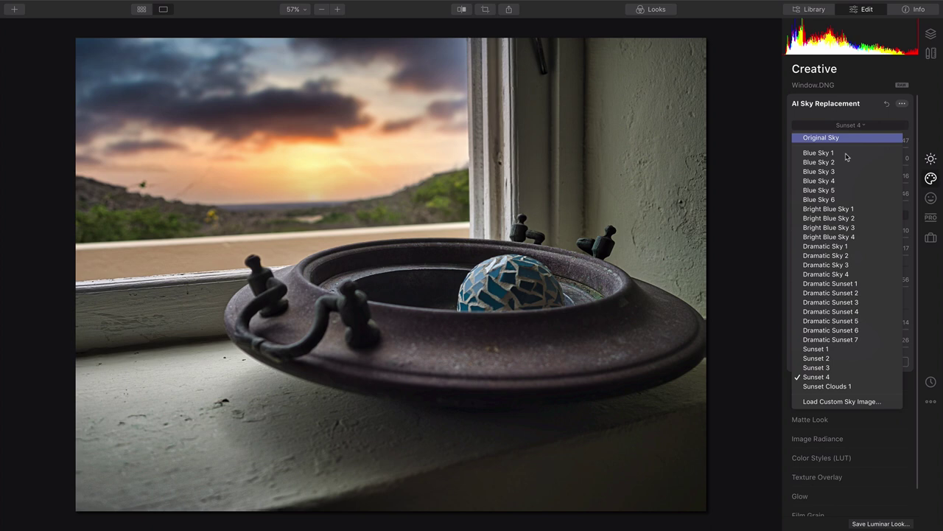
left_click(838, 351)
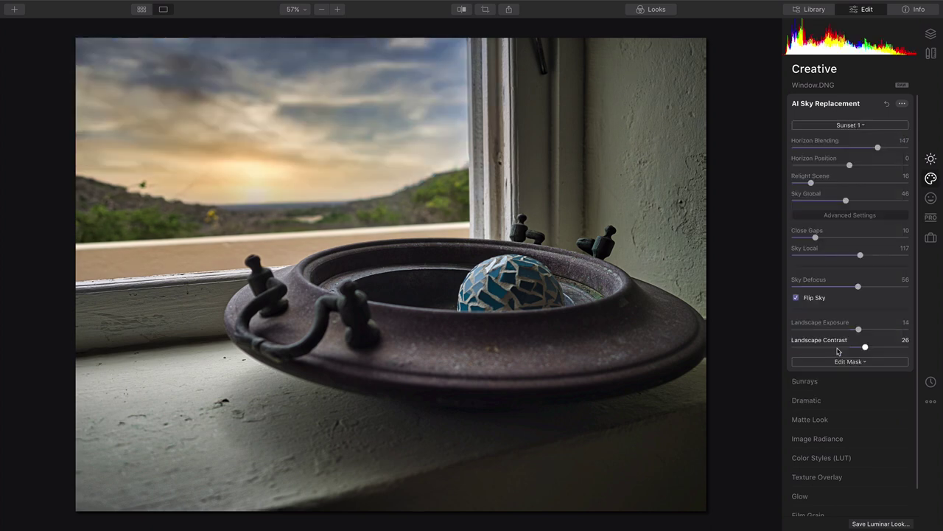
left_click(847, 126)
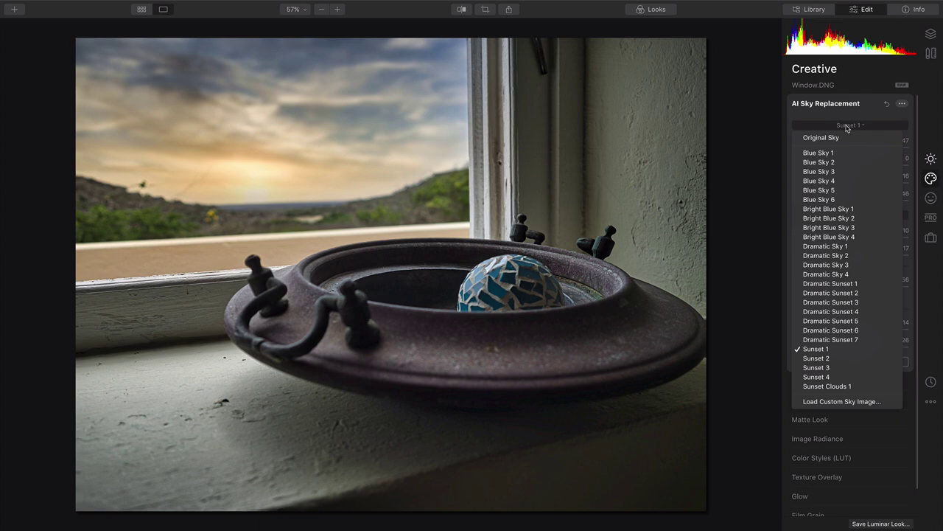
- Load a custom sunset sky, lower Horizon Position to -67, then load the pink-red sunset image instead
left_click(848, 401)
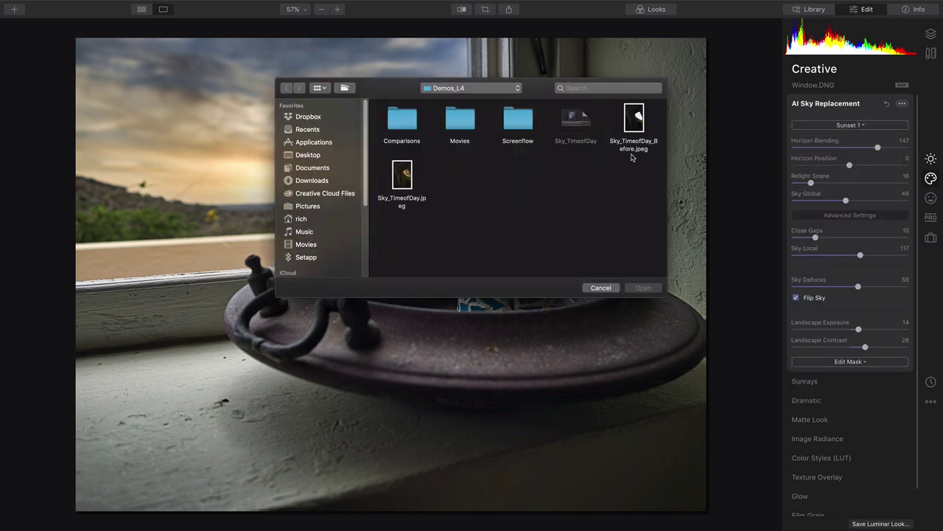
left_click(571, 243)
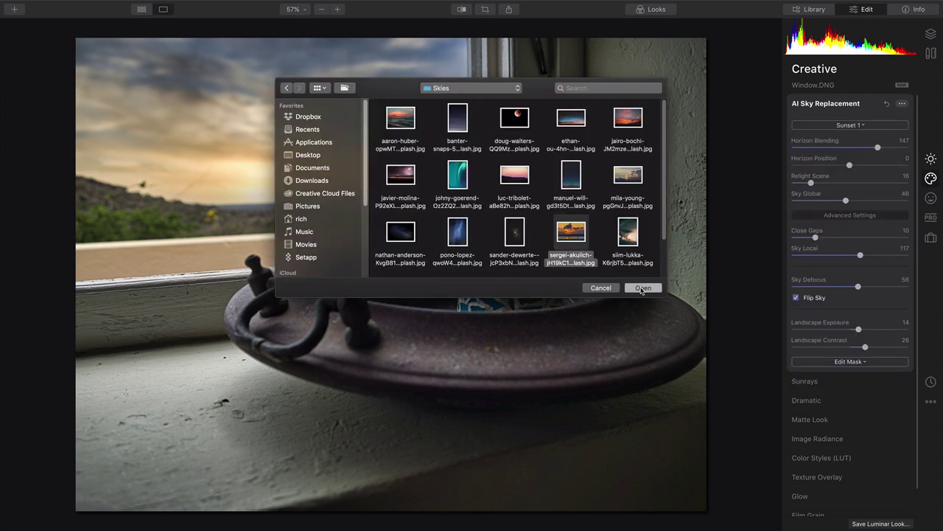
left_click(640, 287)
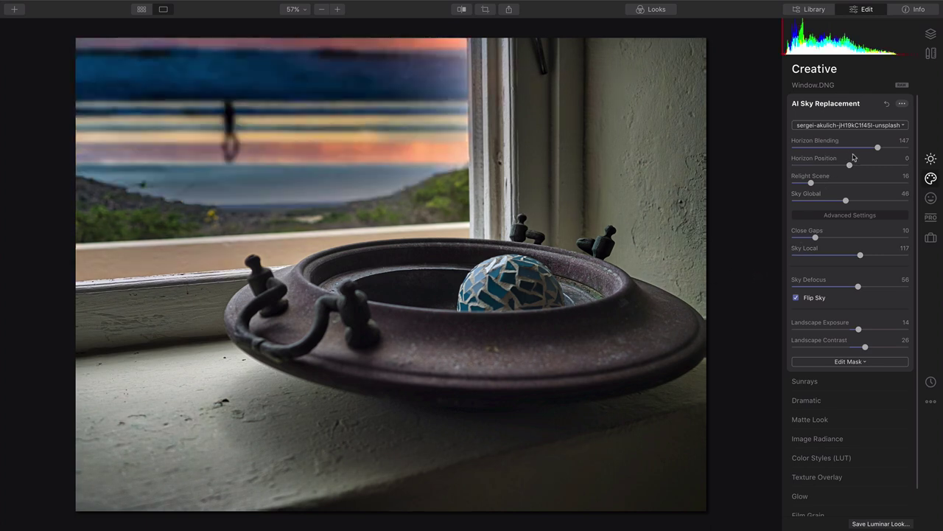
left_click_drag(850, 165, 809, 166)
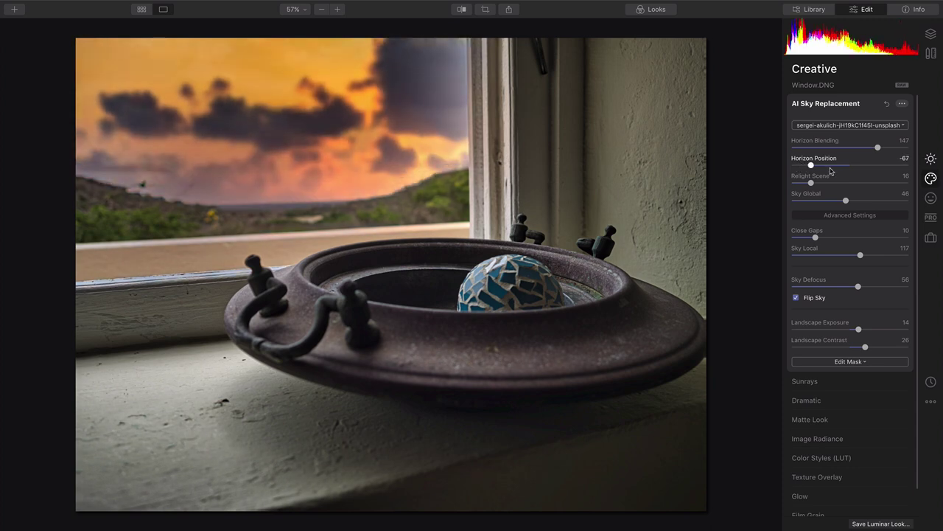
left_click(849, 124)
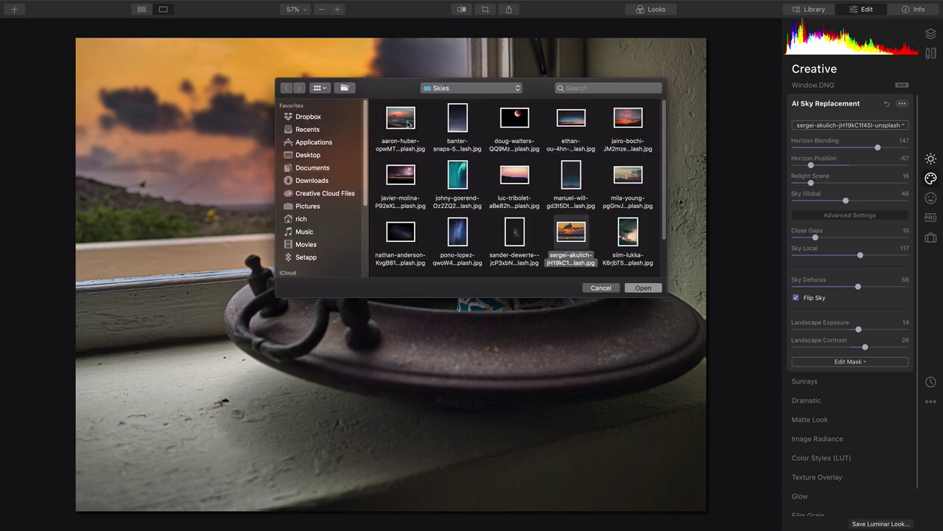
left_click(635, 287)
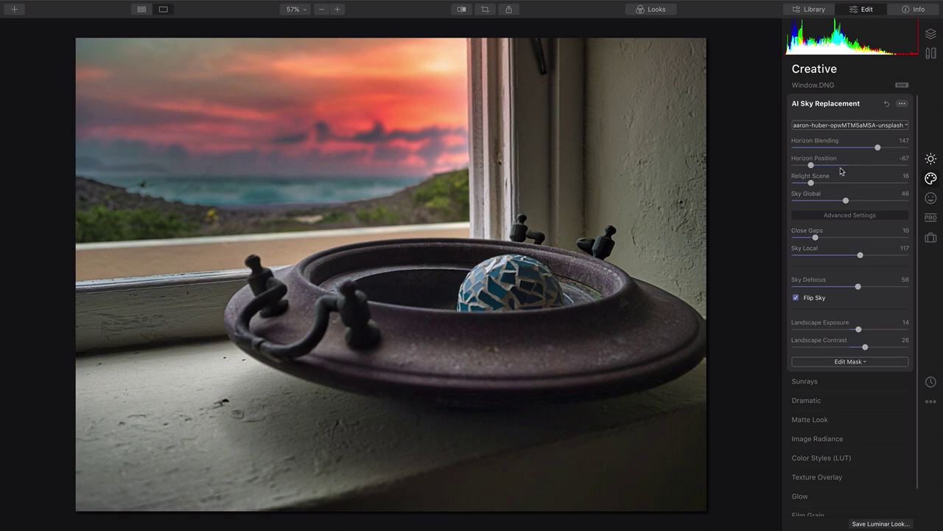
- Set Horizon Position -73, Horizon Blending 169, Sky Global 15 and Sky Local 45
mouse_move(814, 168)
left_mouse_down()
mouse_move(801, 168)
mouse_move(809, 168)
left_mouse_up()
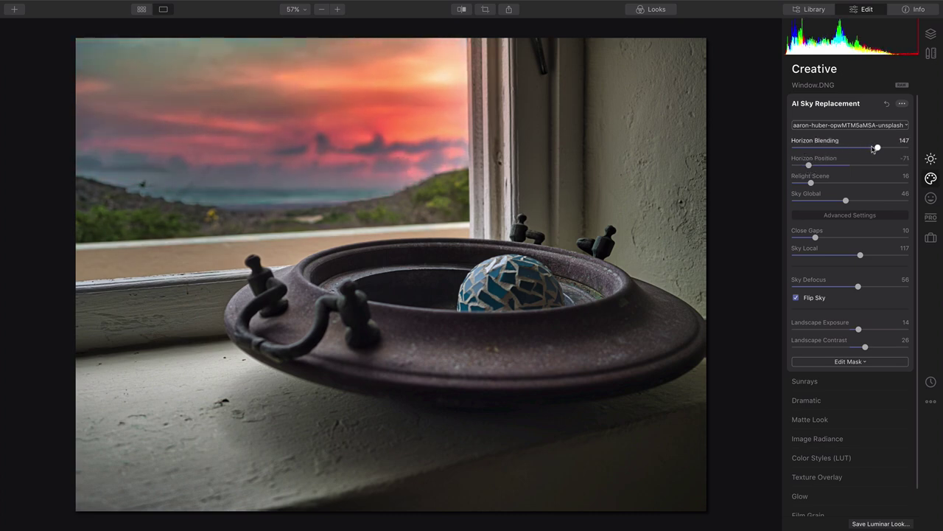
left_click_drag(872, 149, 893, 149)
left_click_drag(817, 169, 815, 169)
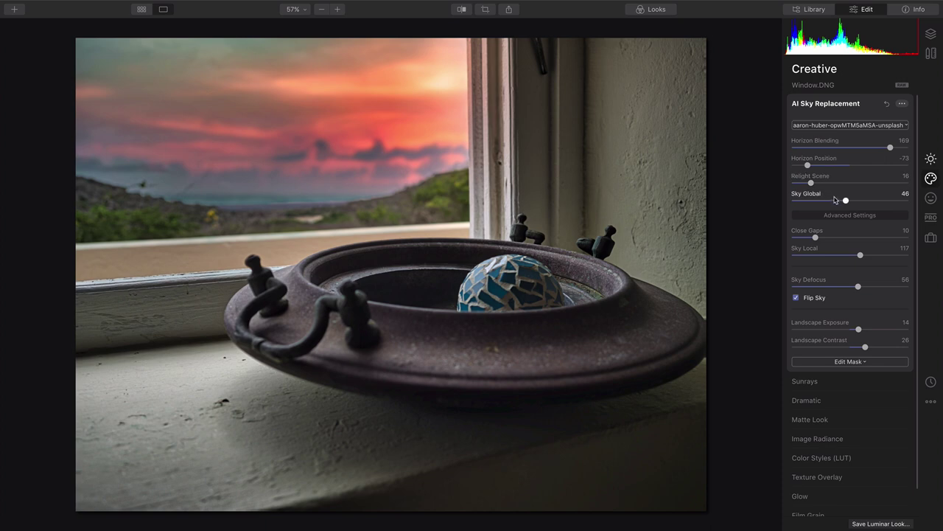
left_click_drag(835, 200, 810, 202)
left_click_drag(833, 255, 817, 262)
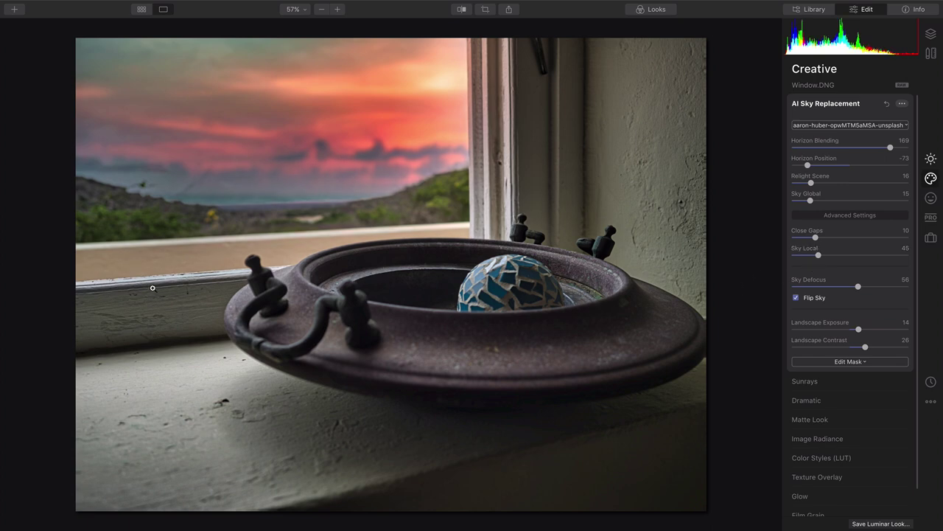
- Compare against the original, then set Sky Local to 97 and Sky Global to 7
left_click(461, 9)
left_click(461, 8)
left_click(462, 10)
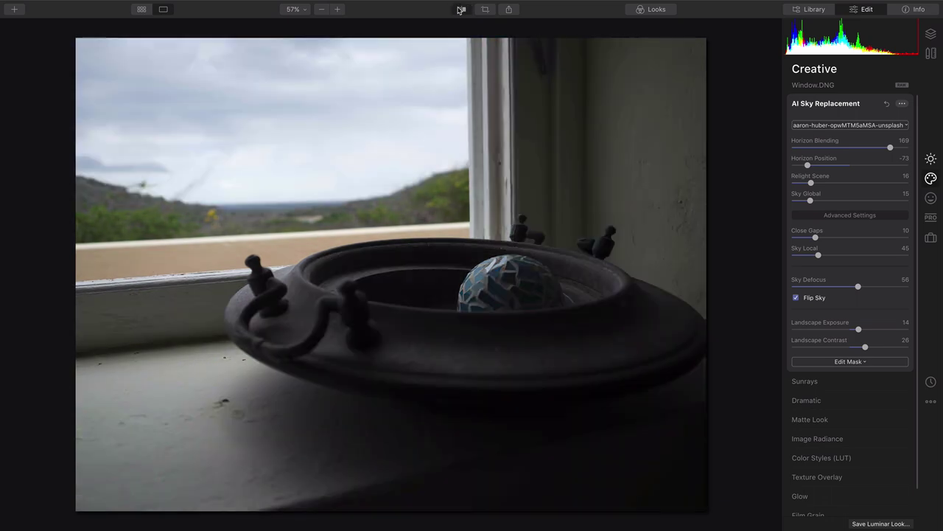
left_click(463, 10)
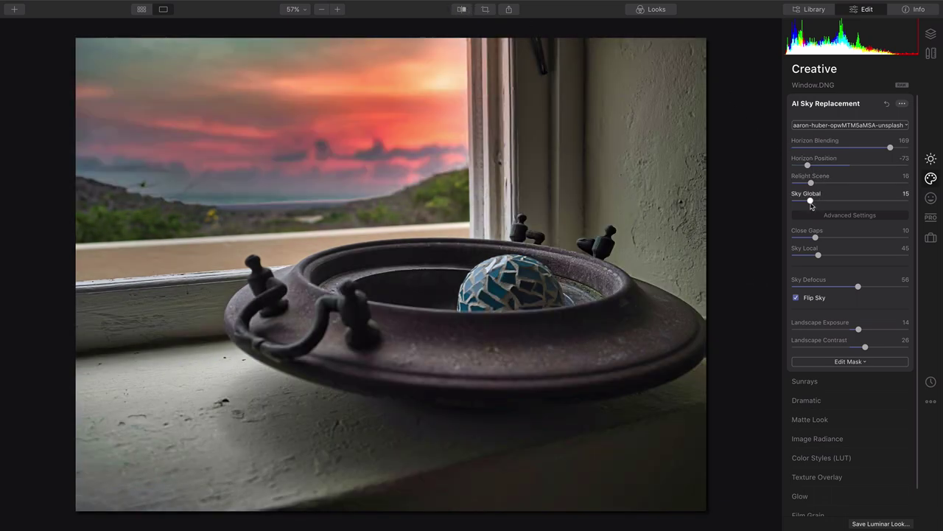
left_click_drag(817, 255, 849, 263)
left_click_drag(808, 203, 799, 207)
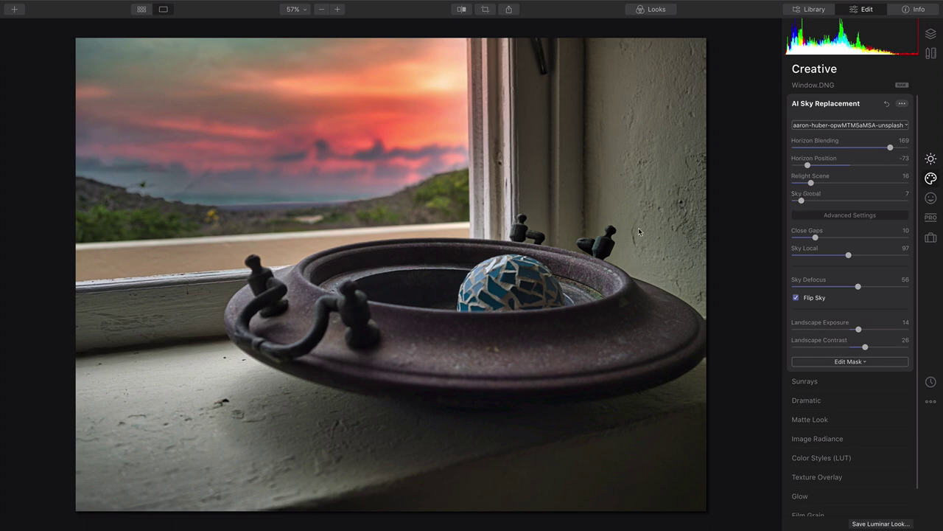